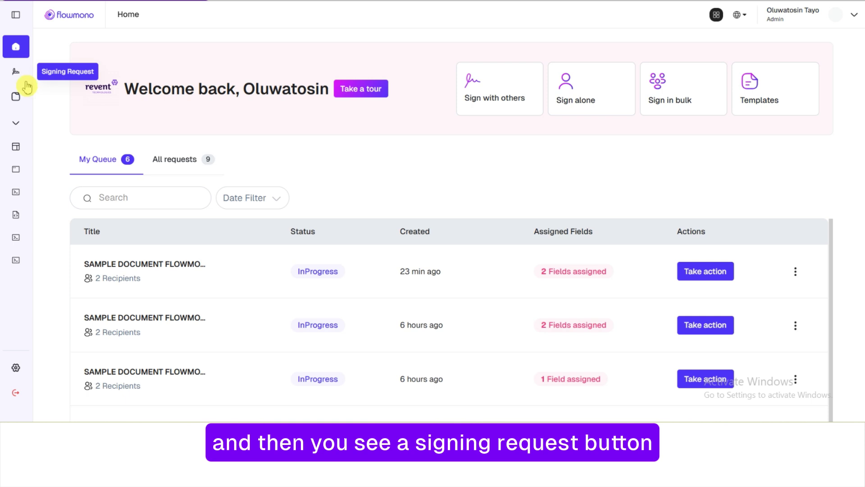
Expand the sidebar on the Home dashboard so full section labels show
click(16, 14)
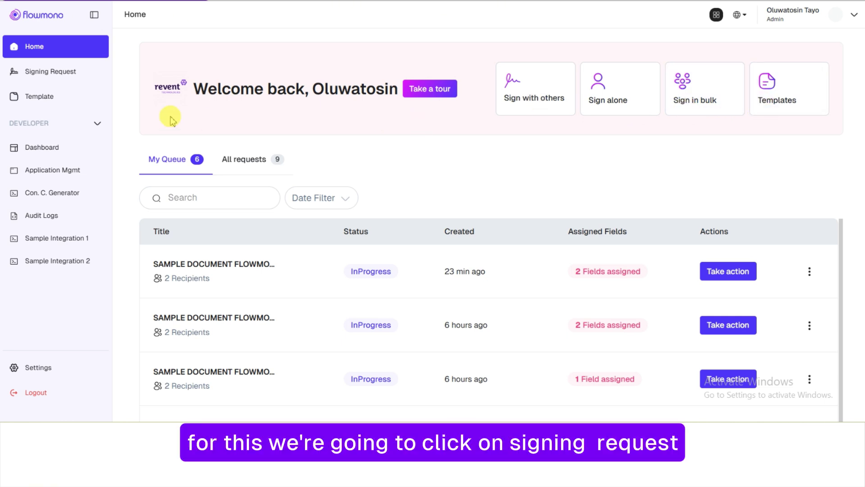
Go to the Signing Requests inbox and collapse the sidebar to icons only
click(85, 79)
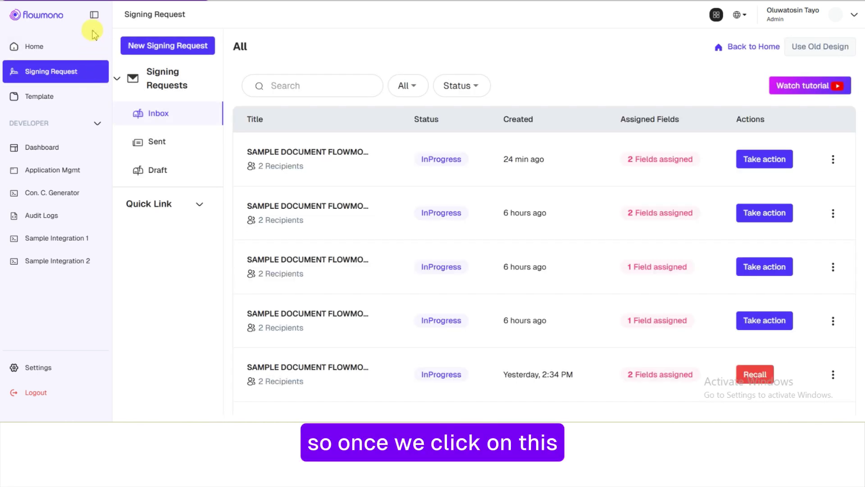
click(93, 18)
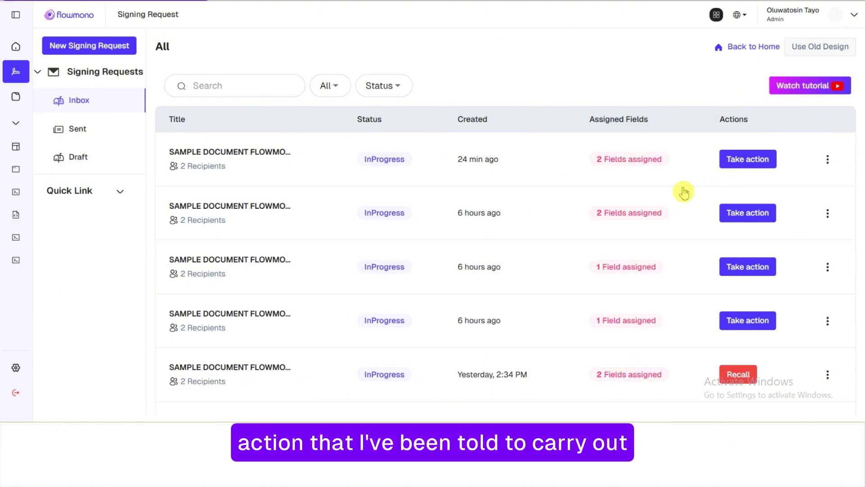
Check the newest request's Signing Request Activities, then reopen its three-dot action menu
click(828, 160)
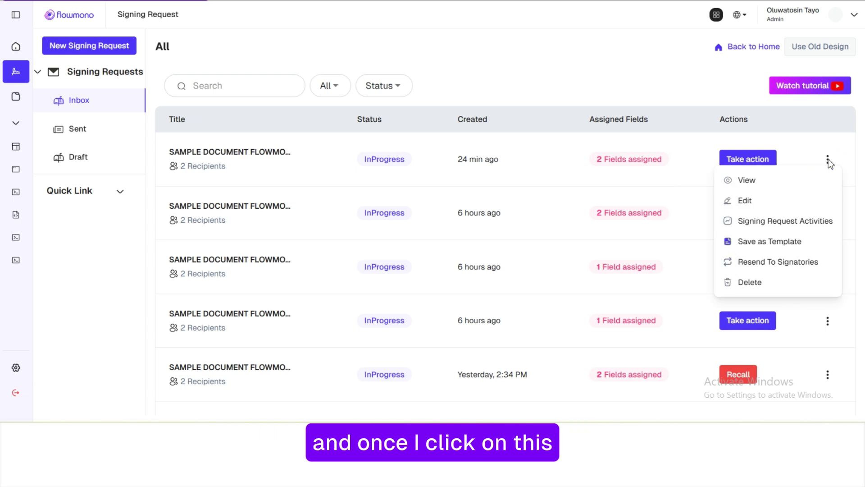
click(797, 188)
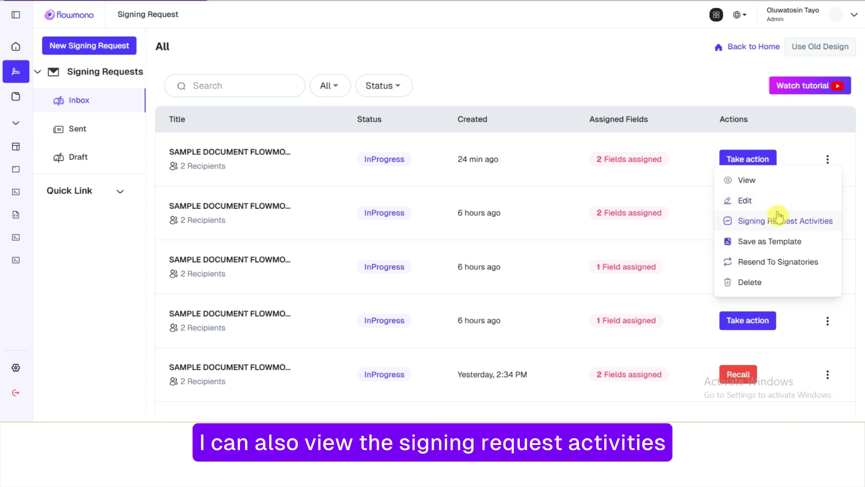
click(775, 227)
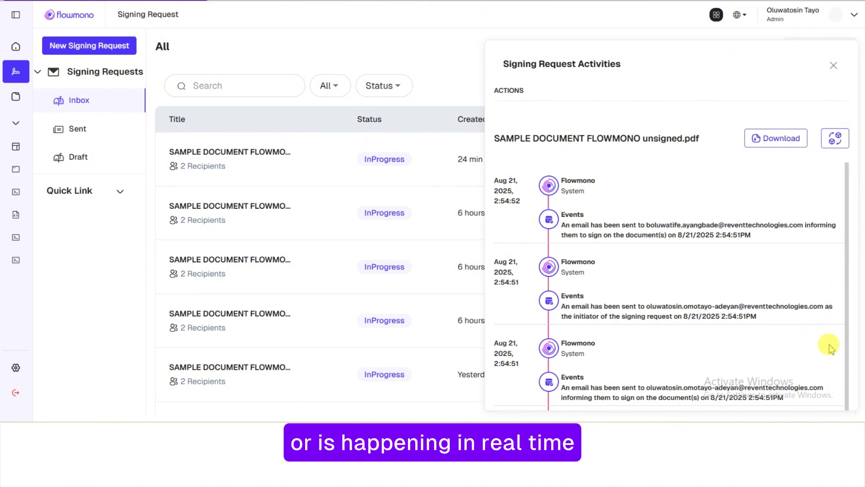
click(833, 65)
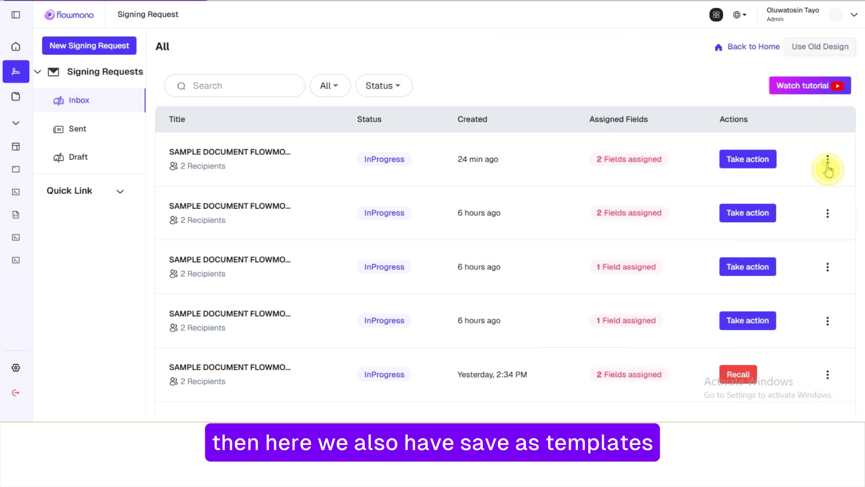
click(828, 162)
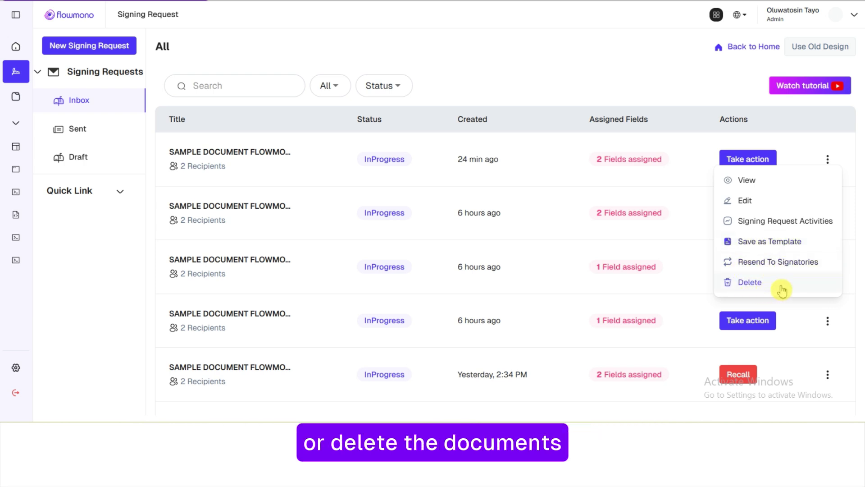
click(539, 60)
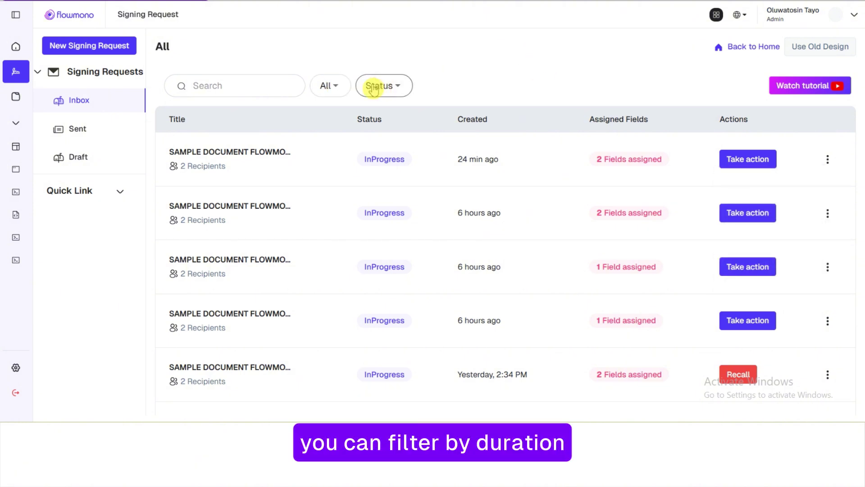
click(340, 87)
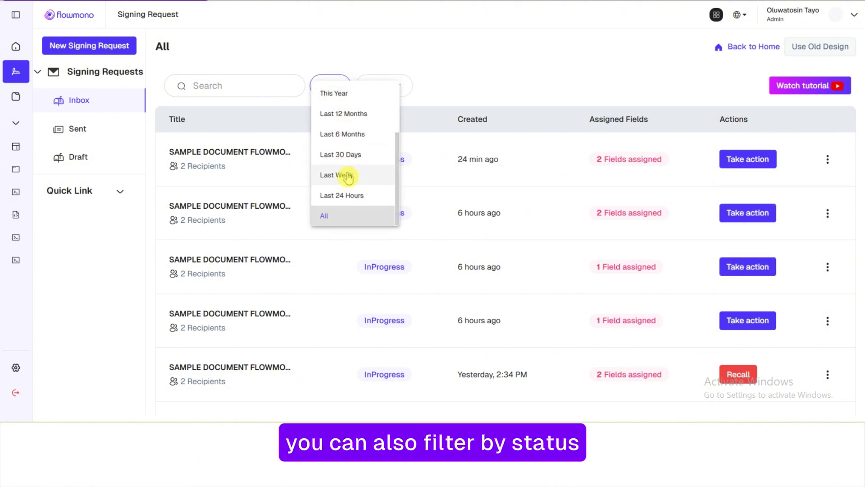
click(453, 70)
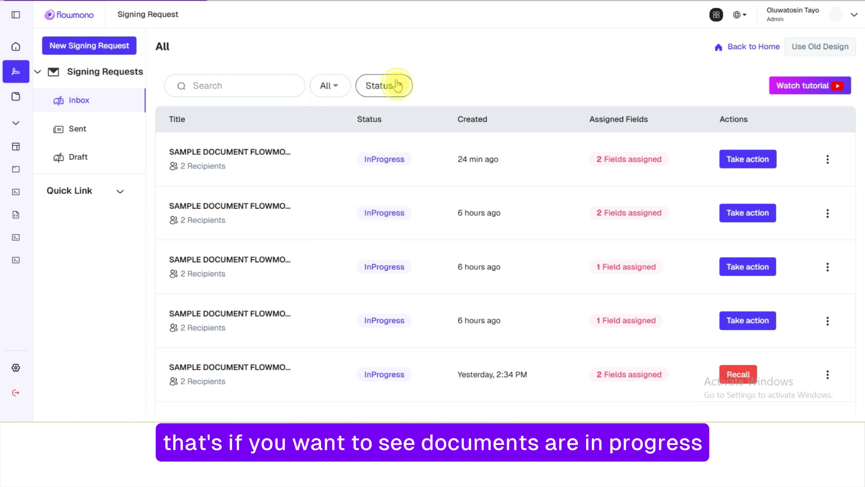
click(393, 85)
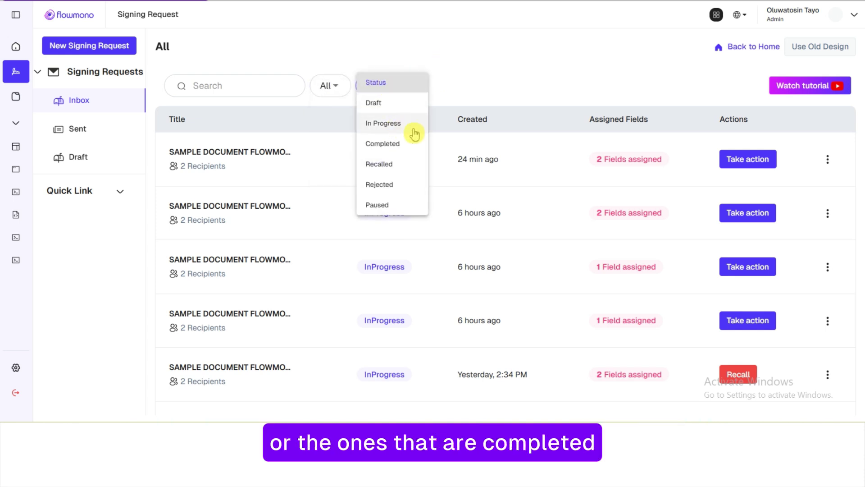
click(567, 10)
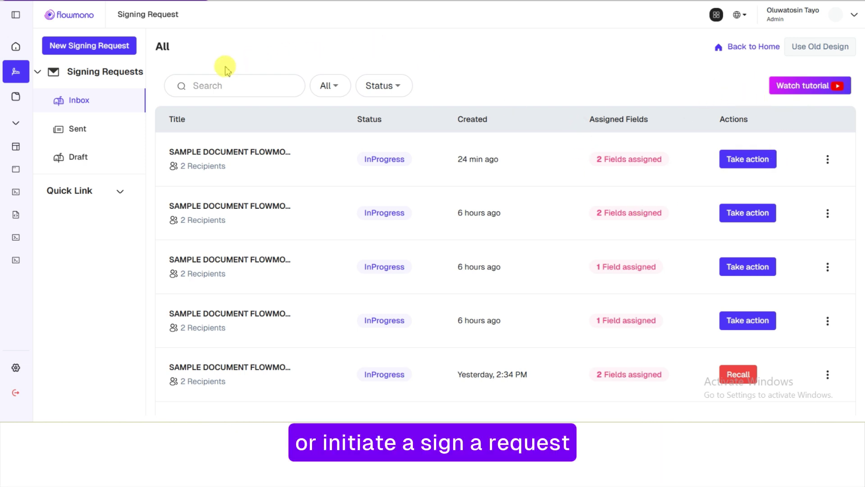
Switch to the Sent signing requests folder, briefly expanding and collapsing Quick Link
click(126, 135)
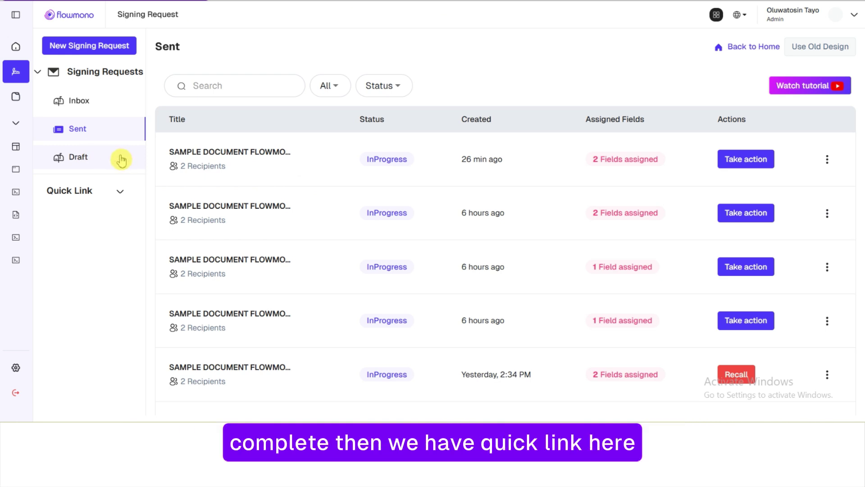
click(119, 193)
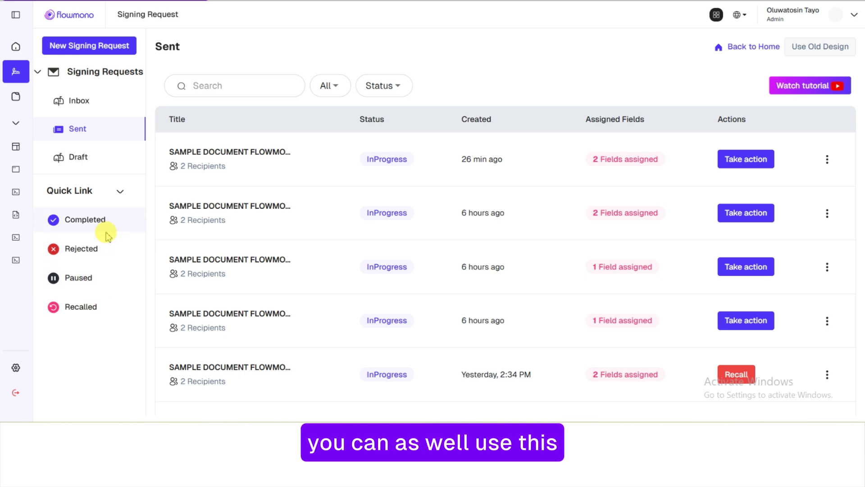
click(120, 193)
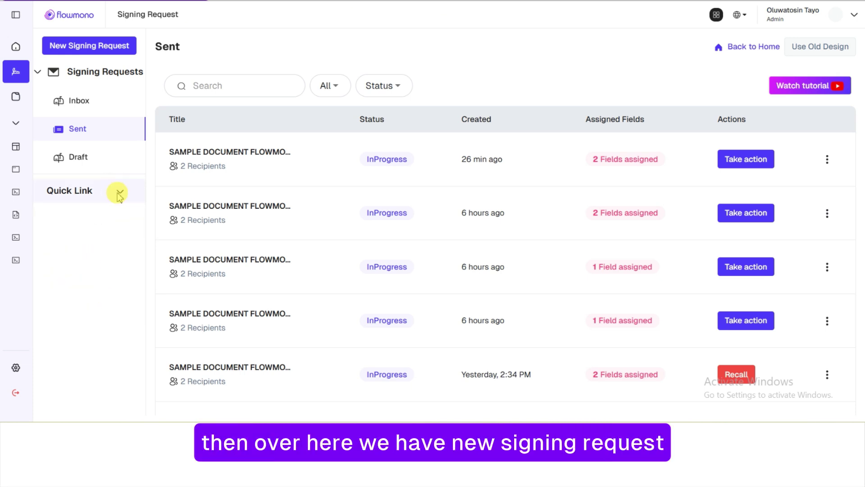
Start a new Sign With Others signing request from the New Signing Request menu
click(120, 53)
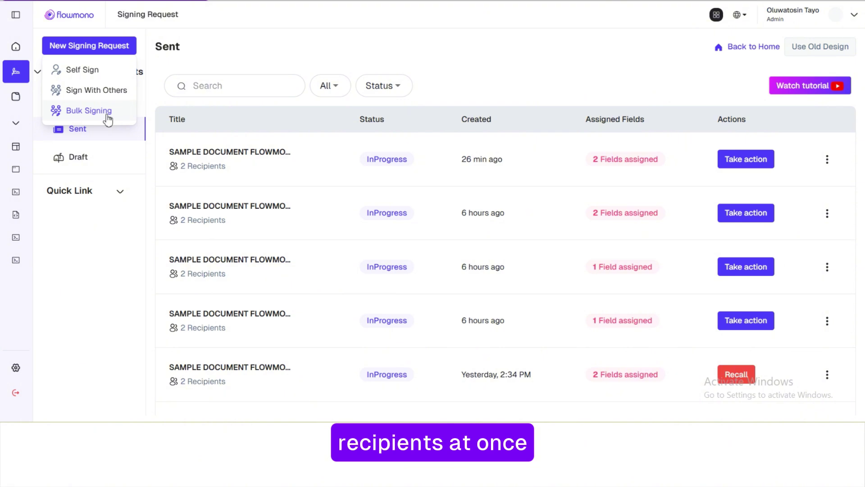
click(110, 99)
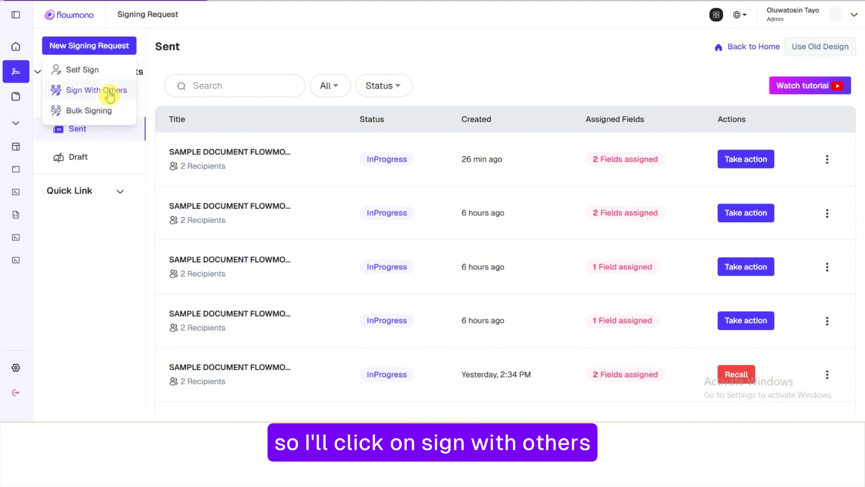
click(109, 95)
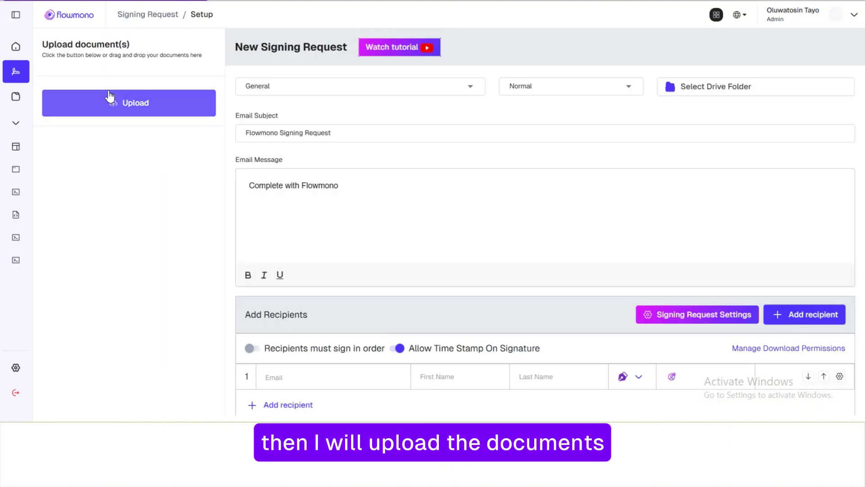
Upload the 'SAMPLE DOCUMENT FLOWMONO unsigned' PDF from the computer
click(118, 103)
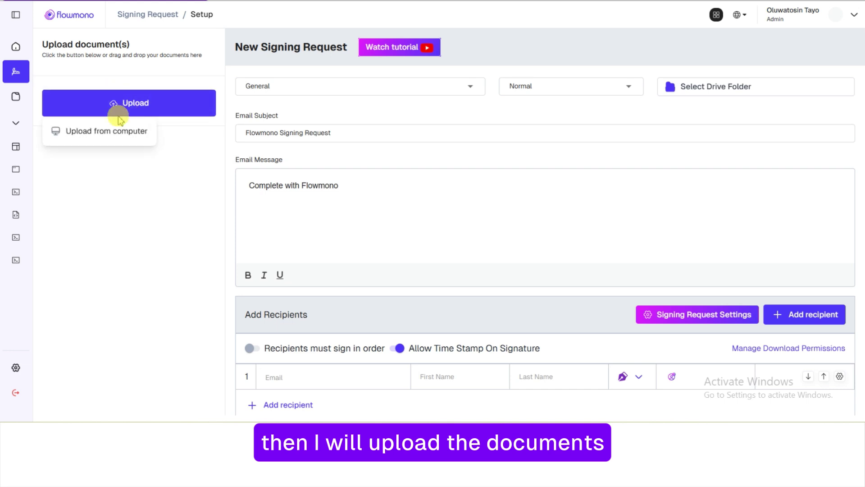
click(124, 140)
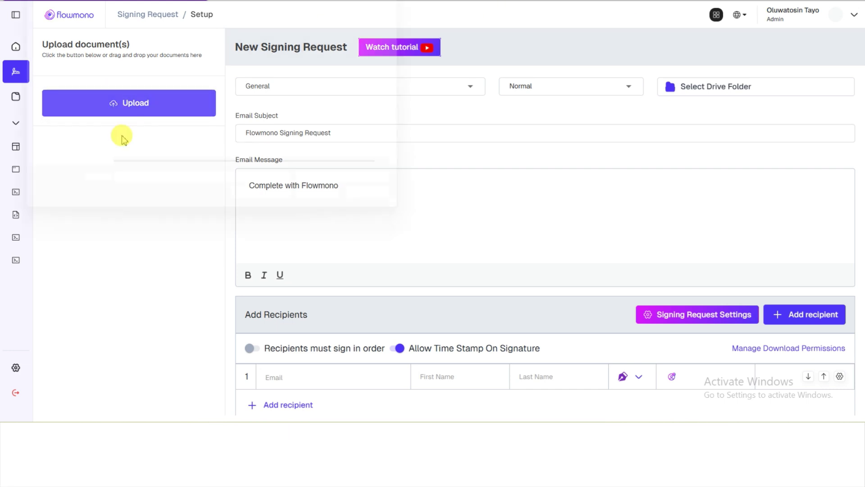
click(194, 53)
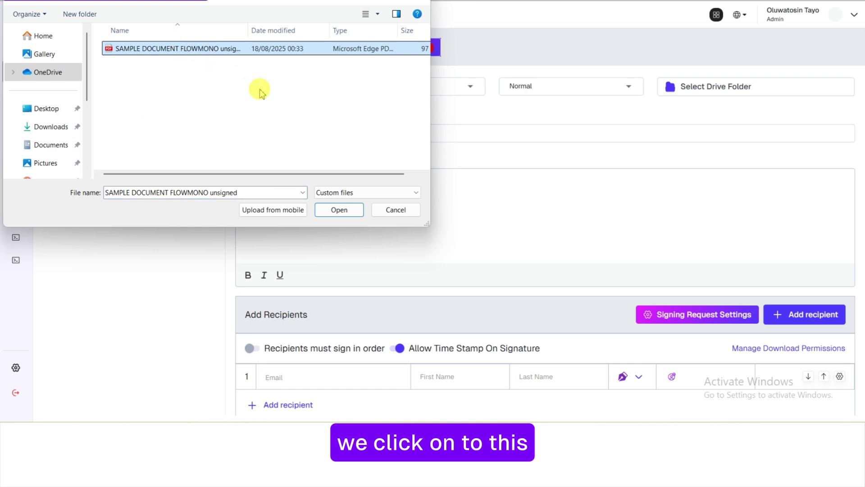
click(340, 211)
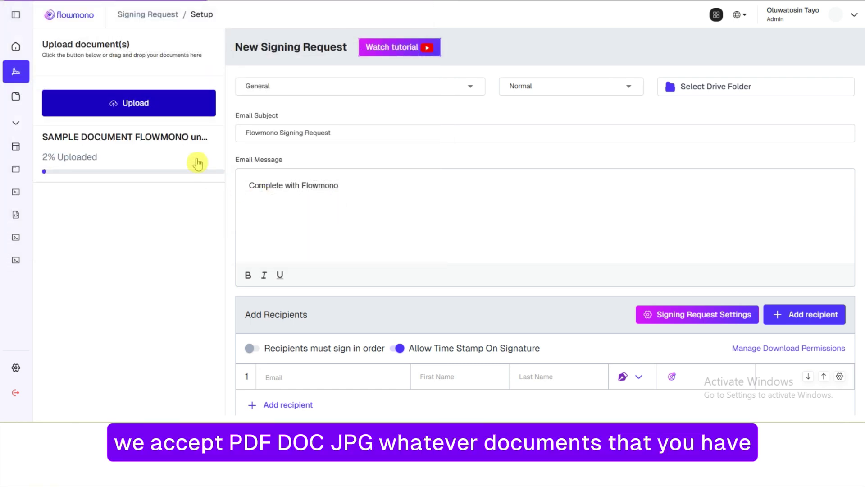
Leave the request's category on General and its priority on Normal
click(470, 90)
click(470, 90)
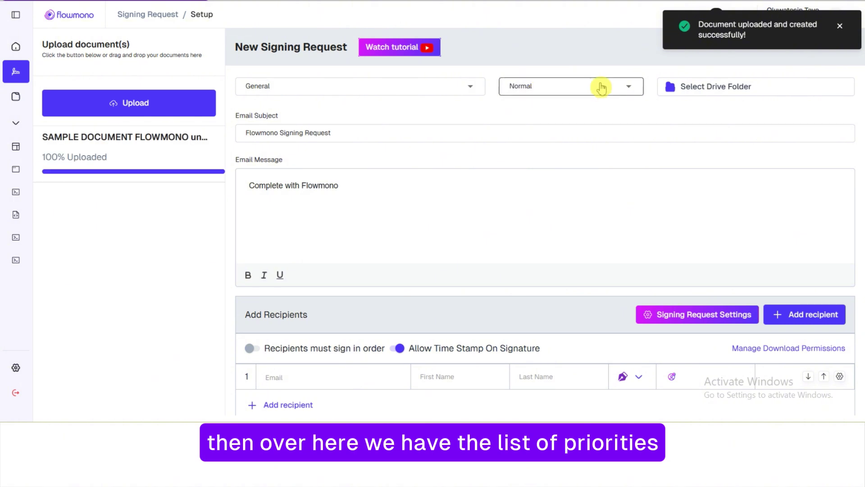
click(631, 86)
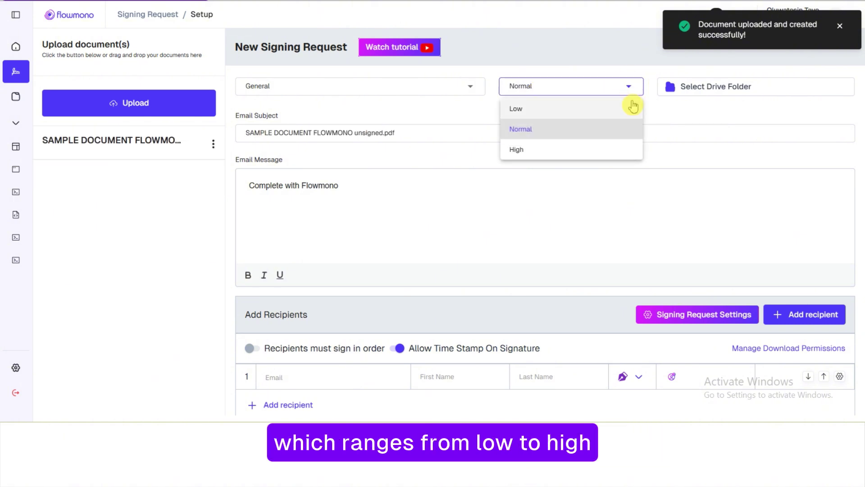
click(675, 115)
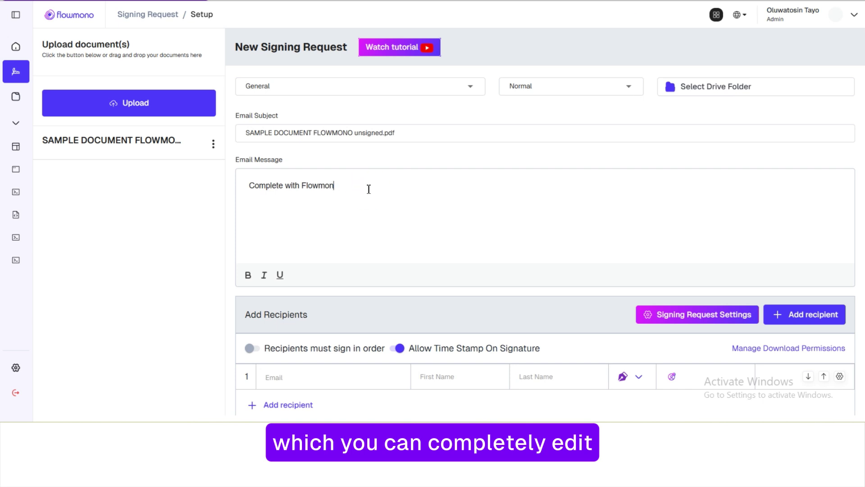
Erase the old email message and type 'Please sign' in its place
key(BackSpace)
key(BackSpace)
key(BackSpace)
key(BackSpace)
key(BackSpace)
key(BackSpace)
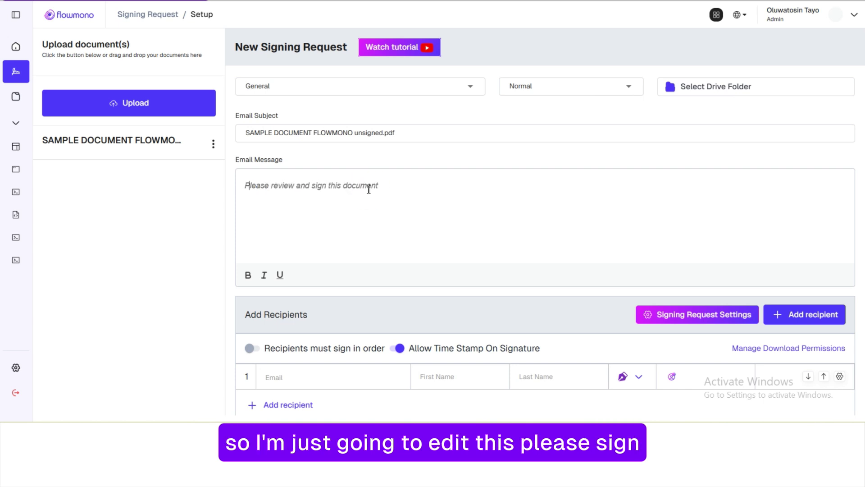
text(Ple)
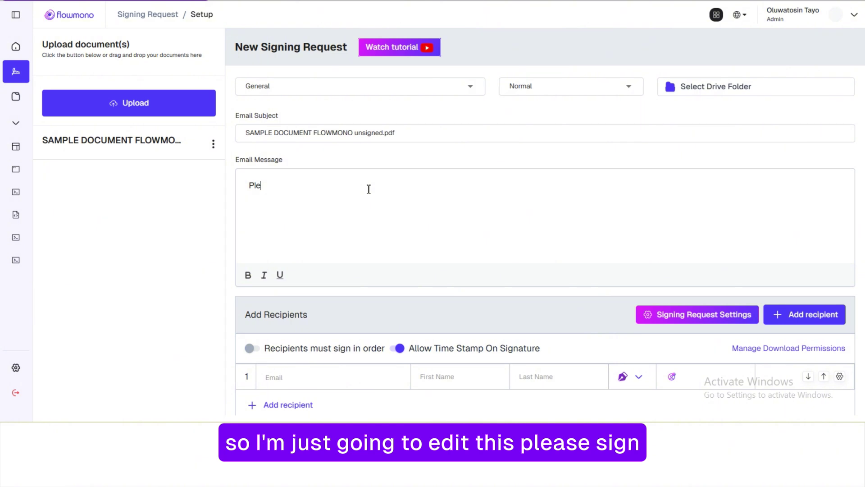
text(ase sign)
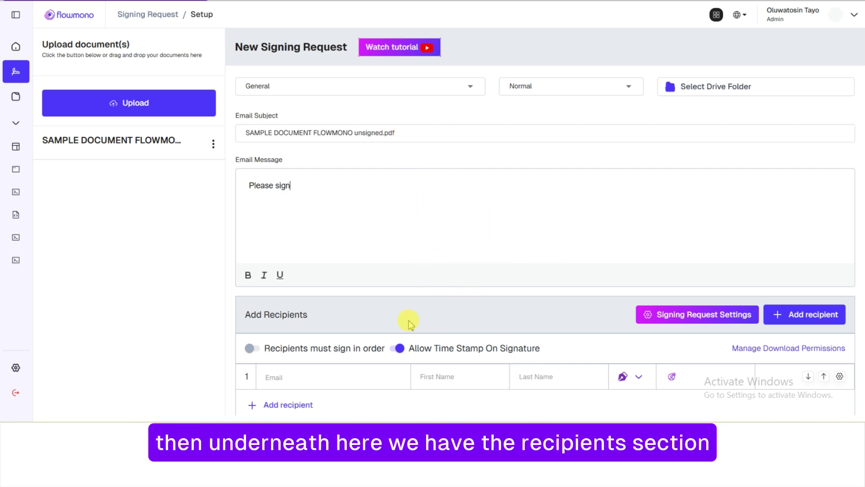
Add yourself as the first recipient by choosing your own email from the suggestions
click(358, 376)
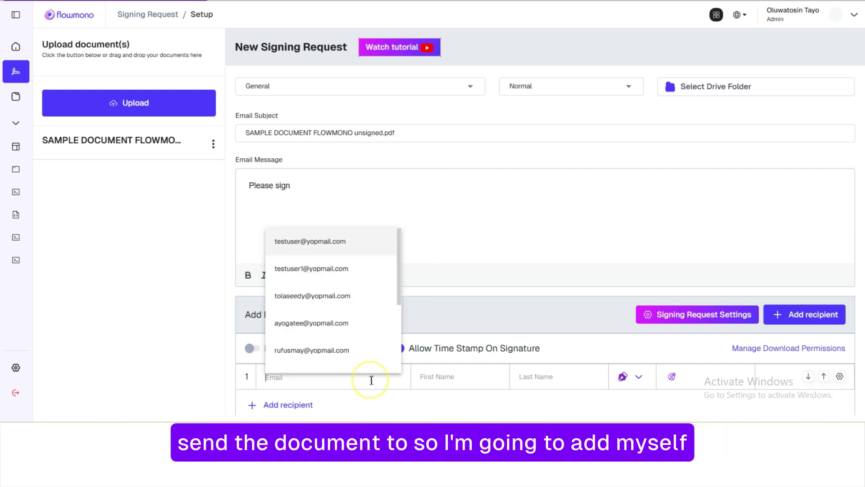
text(osin)
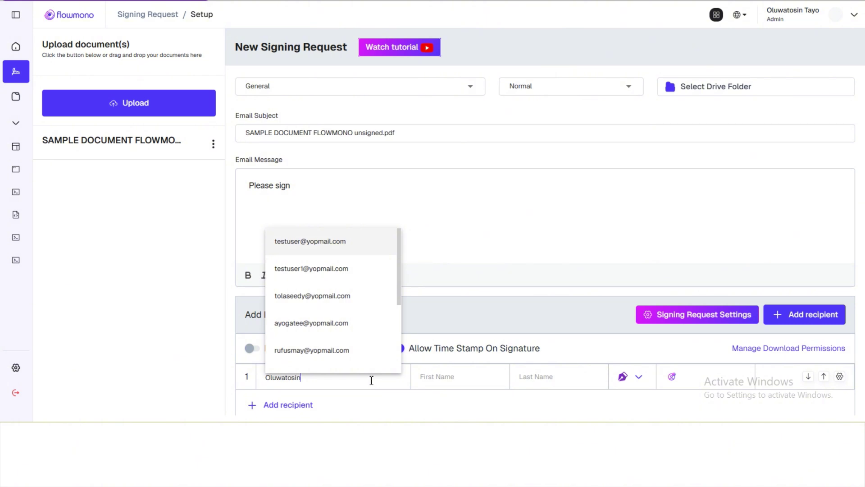
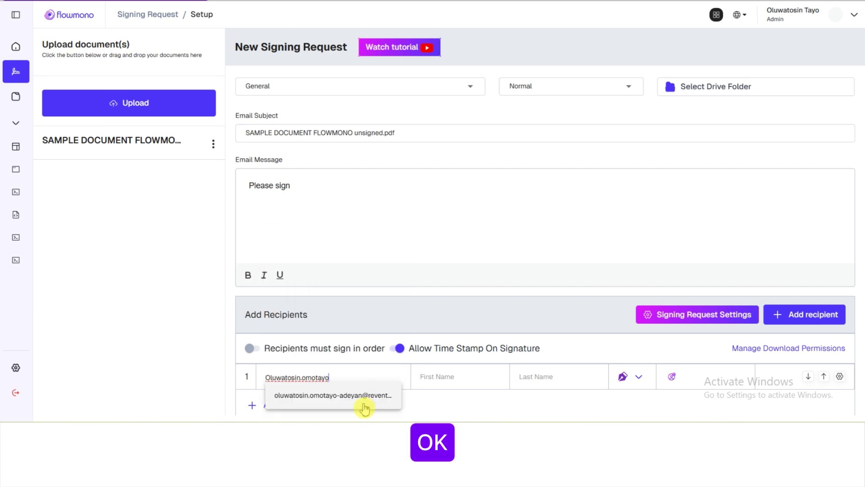
click(363, 403)
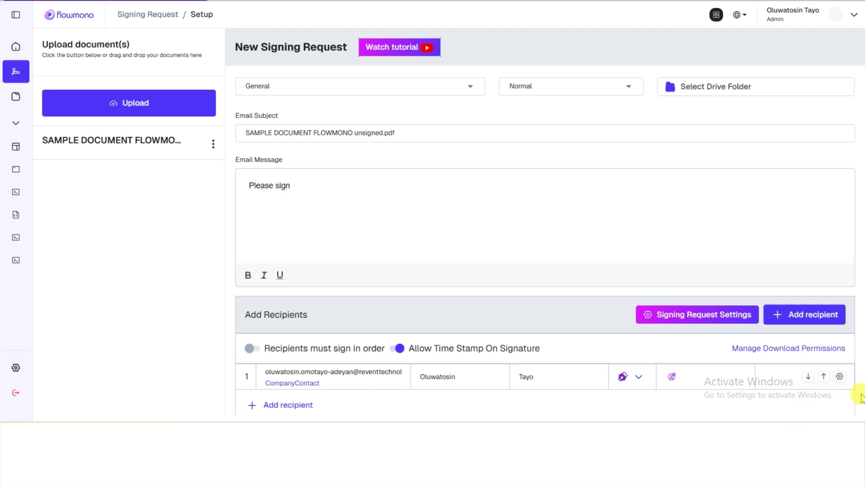
scroll(852, 338, down, 1)
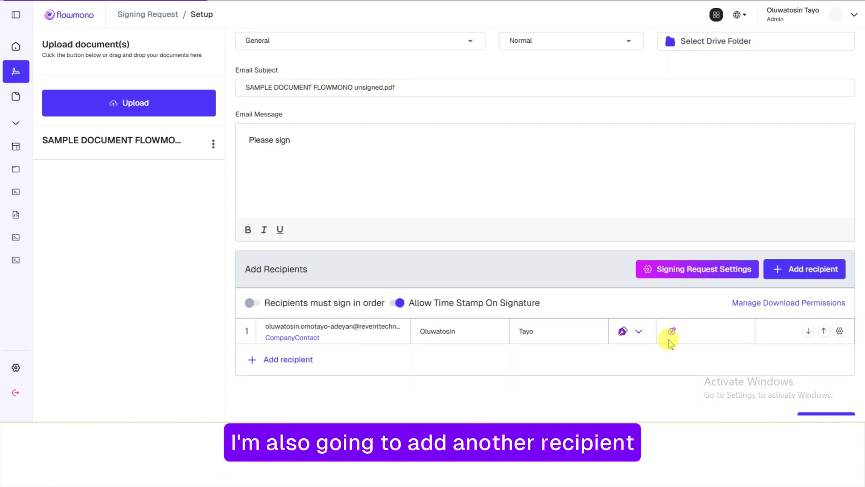
Add an external user's email as the second recipient and require signing in order
click(301, 359)
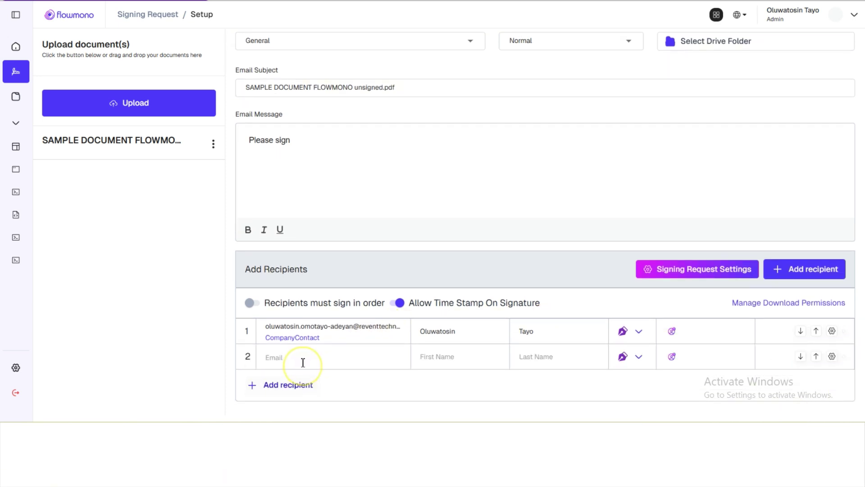
click(321, 360)
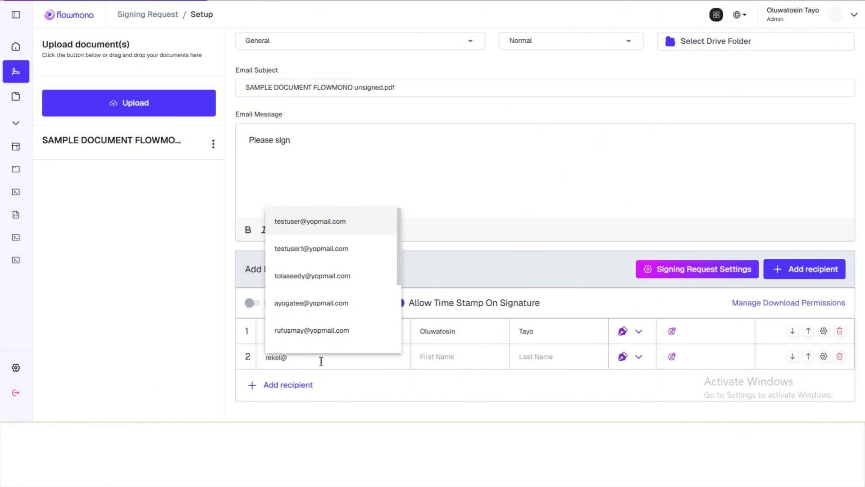
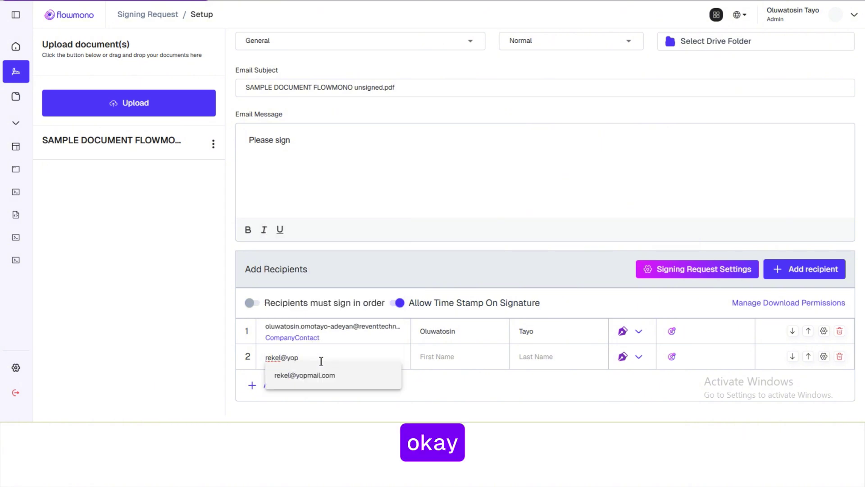
click(326, 375)
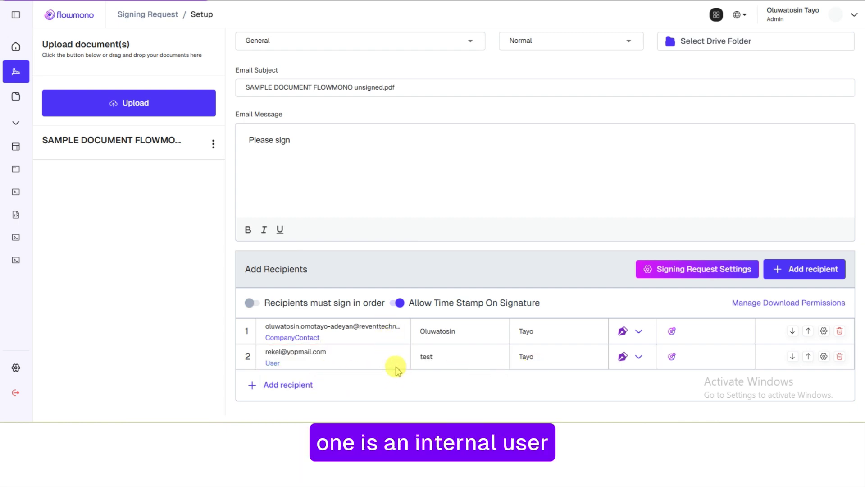
click(350, 363)
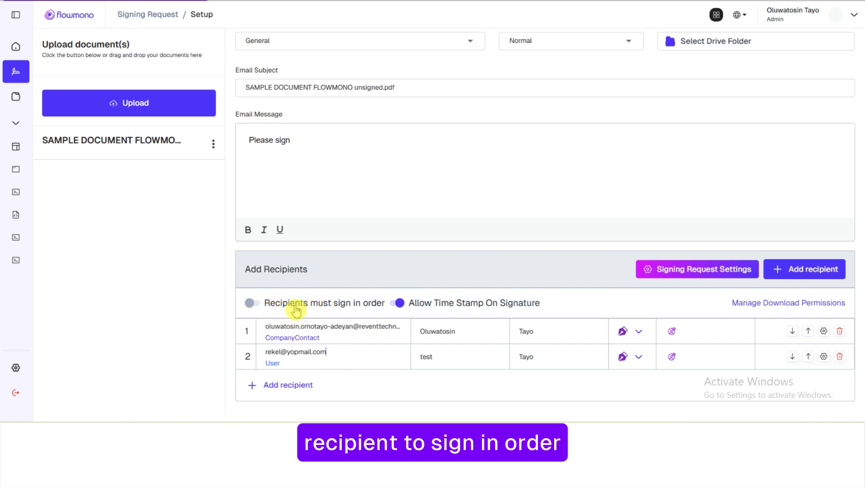
click(259, 309)
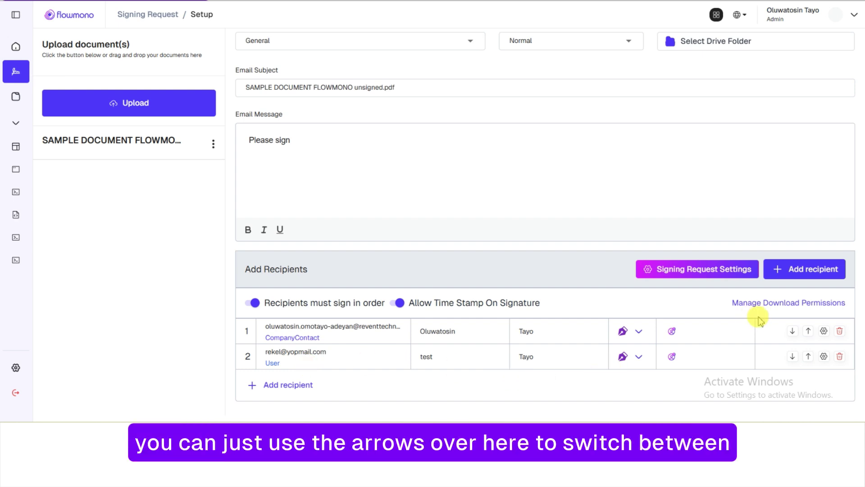
Turn off 'Recipients must sign in order', keeping both recipients in their original order
click(792, 332)
click(792, 332)
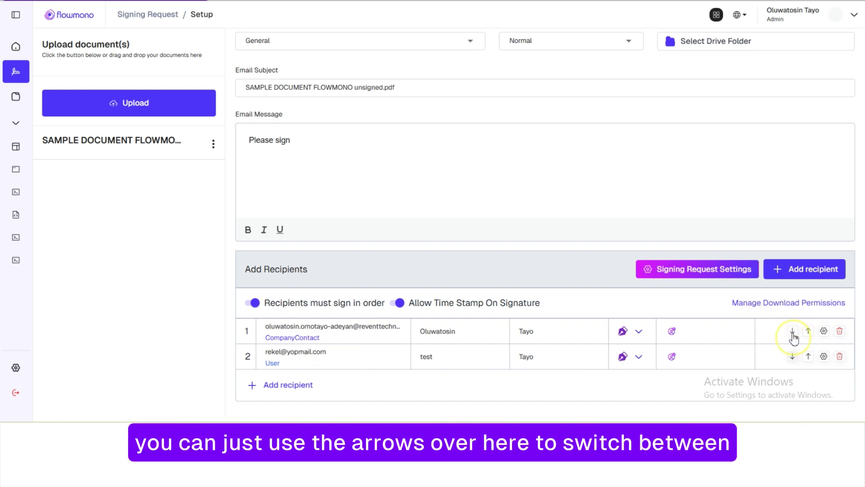
click(792, 332)
click(793, 333)
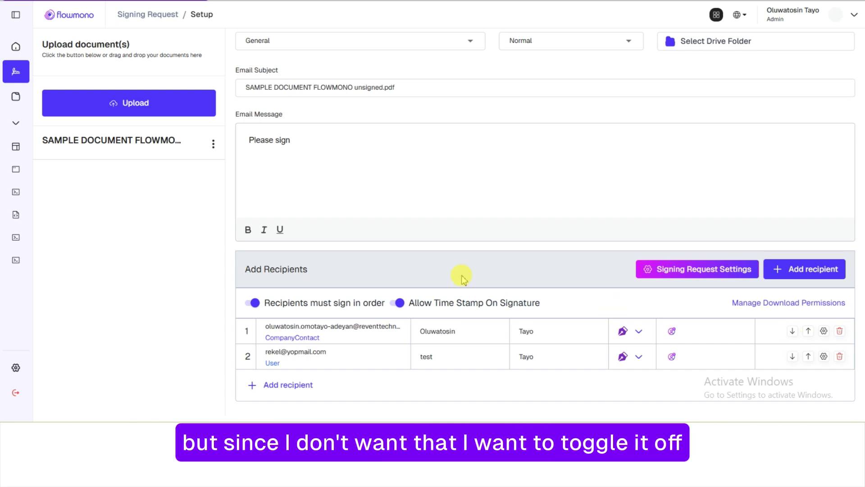
click(255, 303)
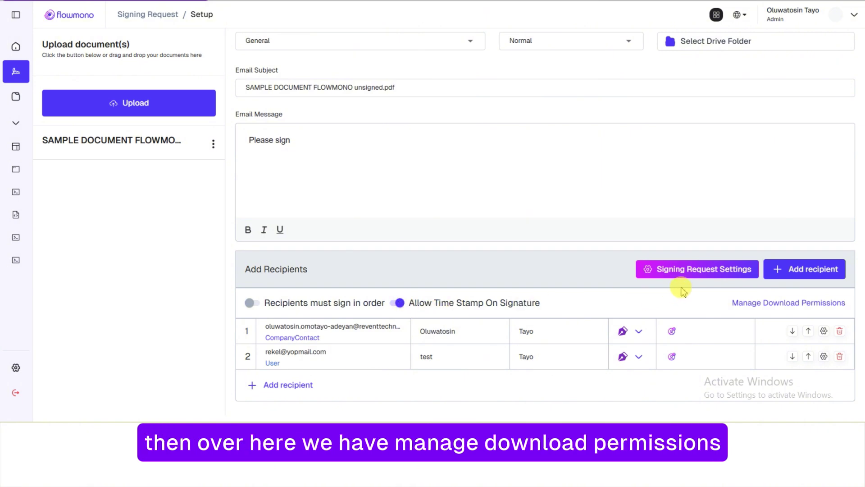
Give both recipients download permission after completing their actions, and save the permissions
click(739, 304)
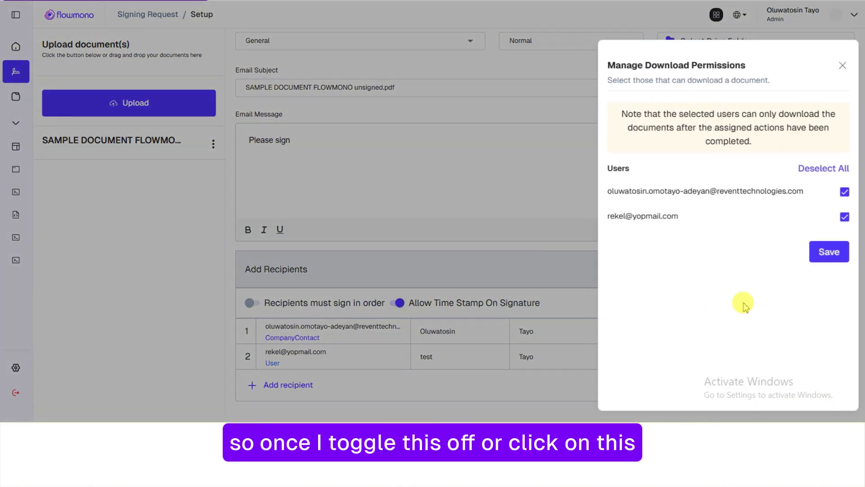
click(845, 192)
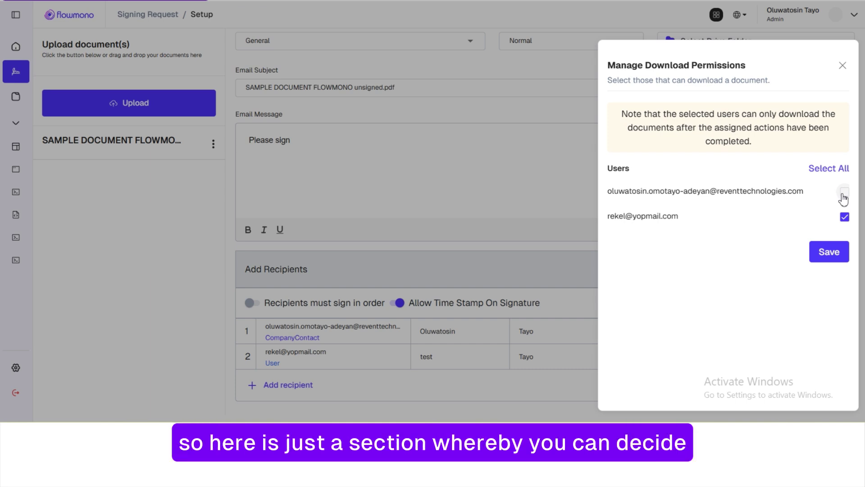
click(843, 199)
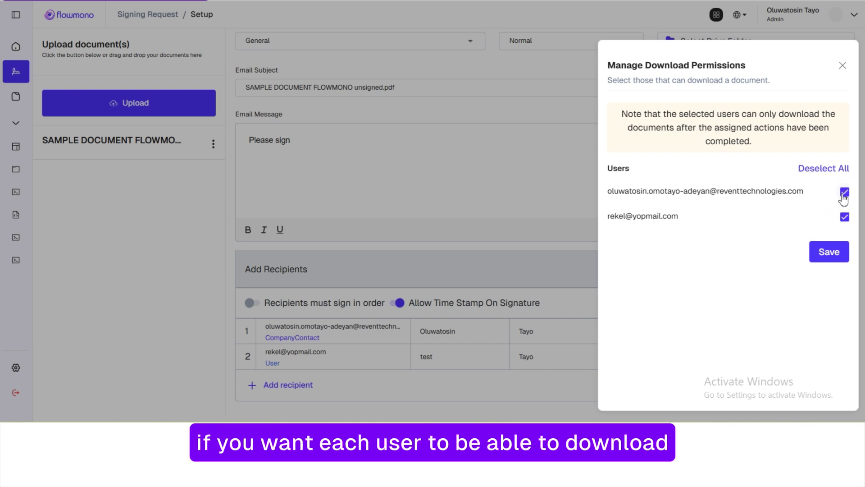
click(819, 251)
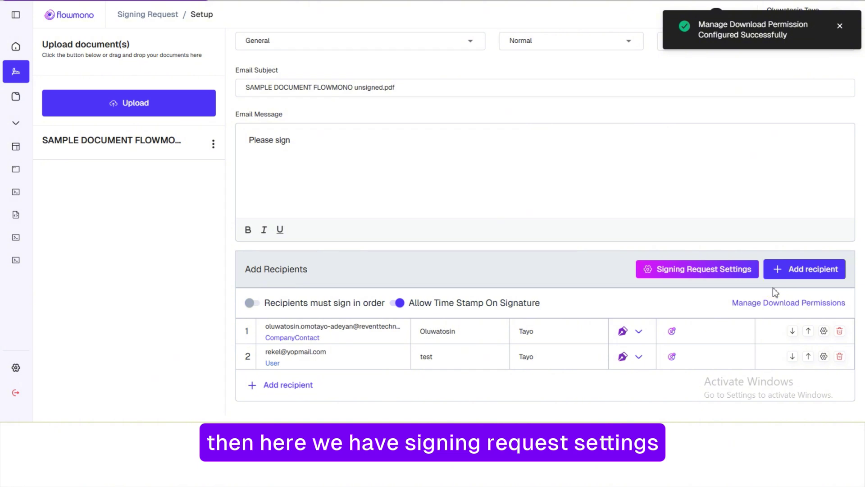
Open the signing request settings, leaving document password protection switched off
click(731, 270)
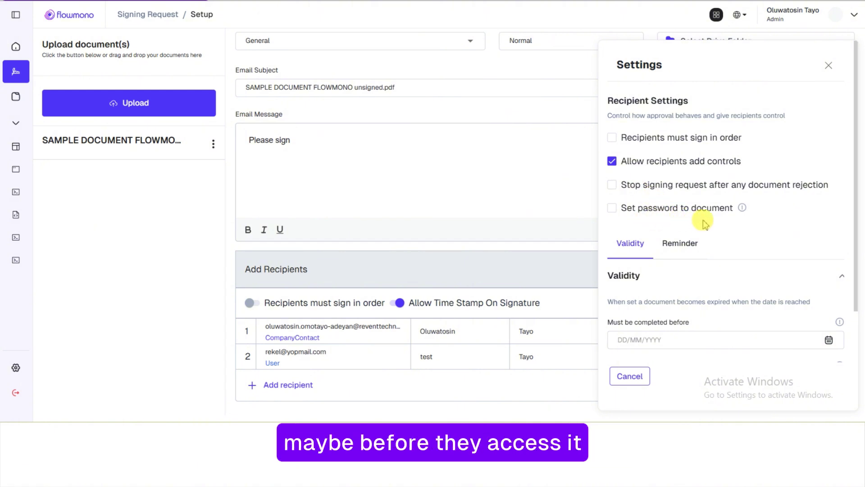
click(616, 209)
click(616, 209)
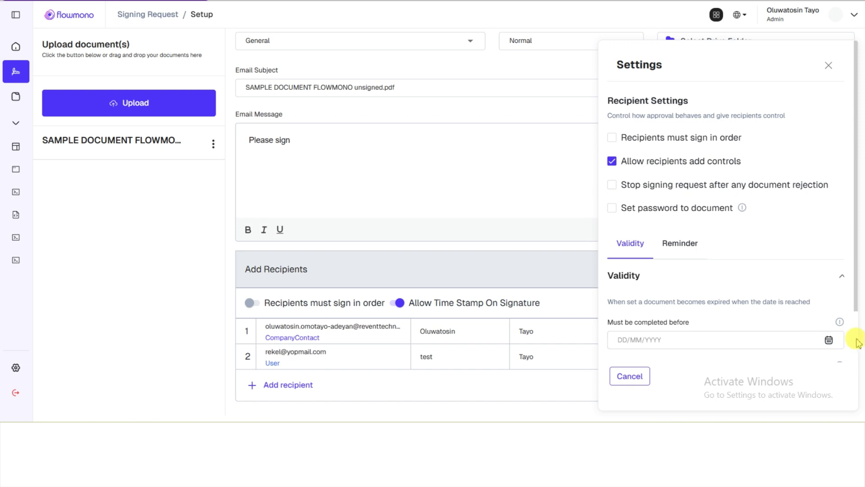
scroll(859, 344, down, 2)
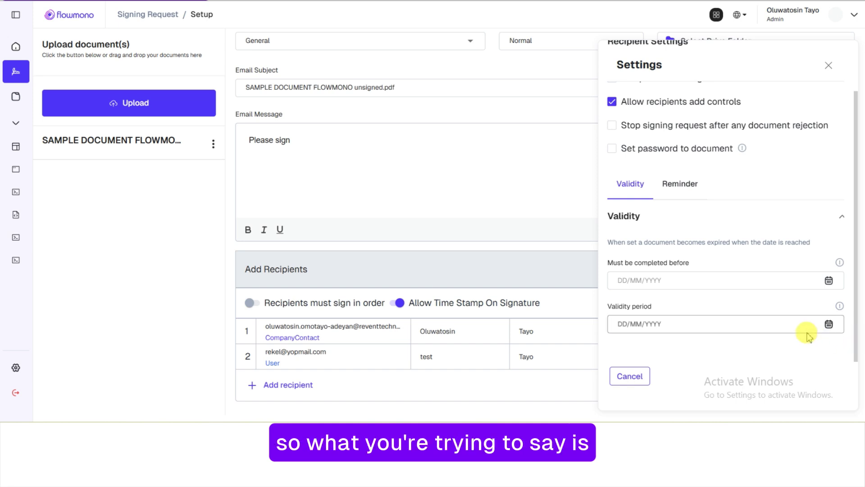
Set the 'Must be completed before' deadline to 30/08/2025
click(830, 281)
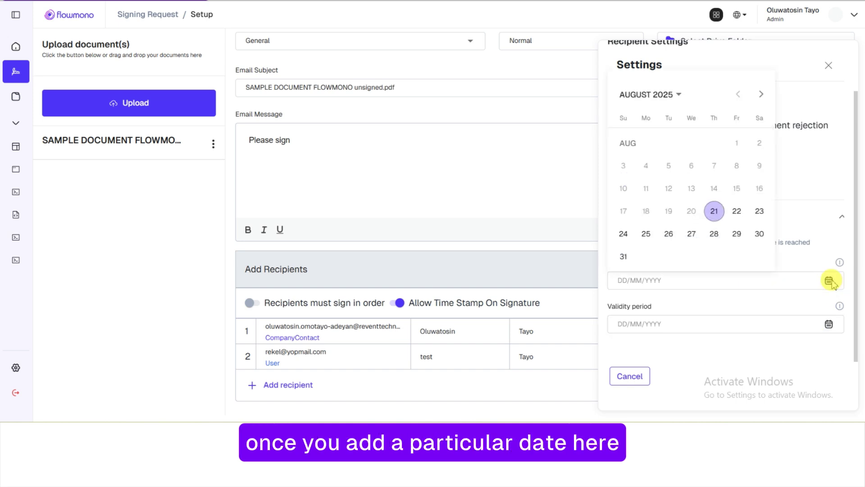
click(758, 234)
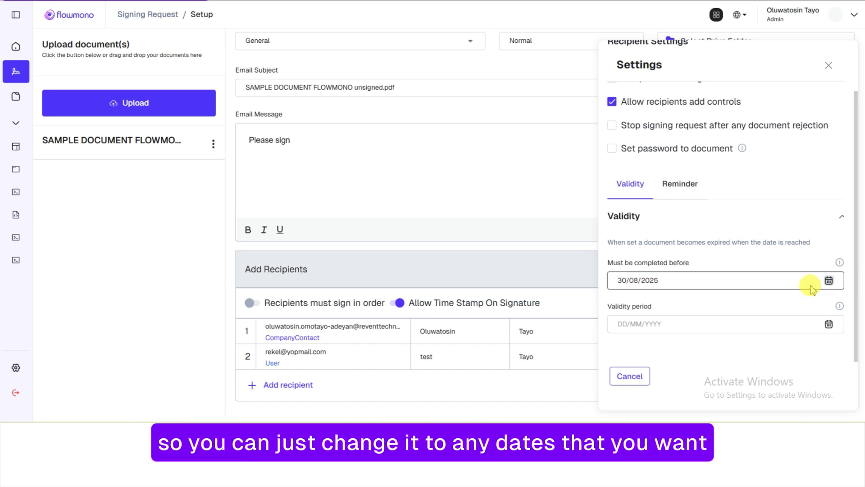
click(829, 282)
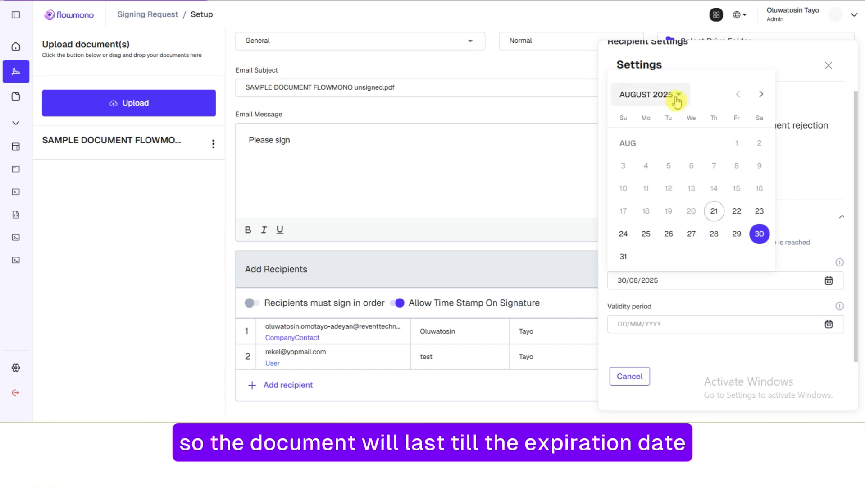
click(802, 218)
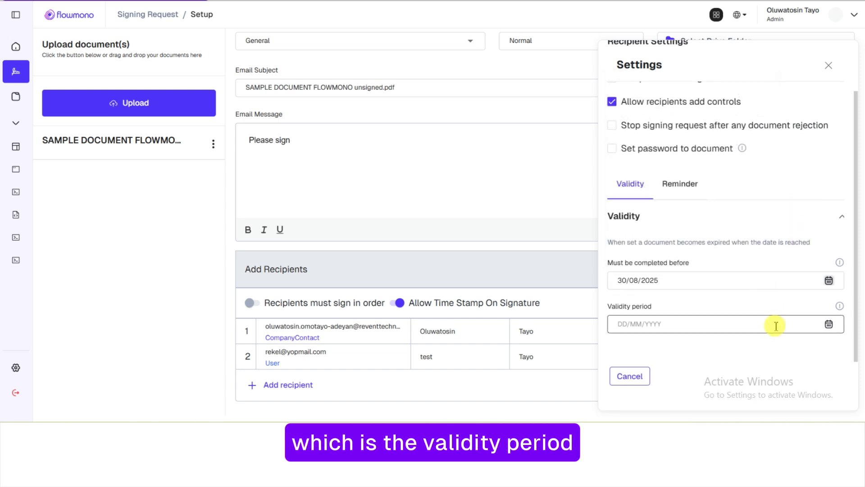
Keep reminders set to 'Do not repeat' and close the signing request settings
click(690, 192)
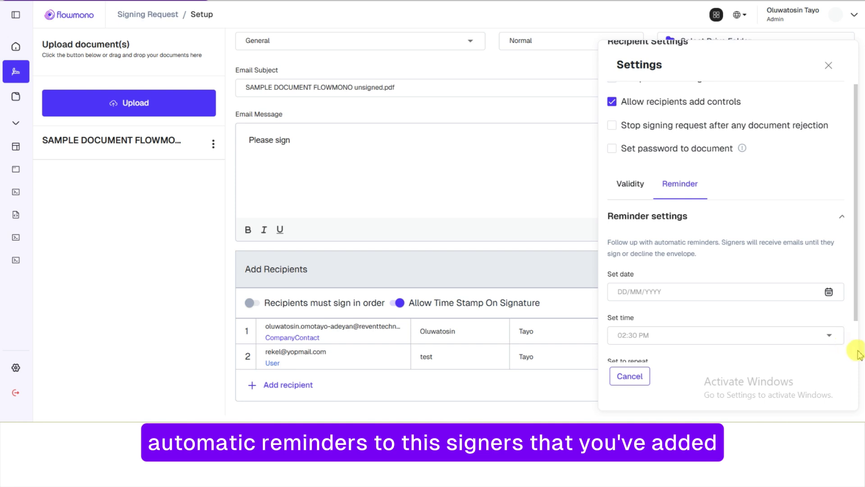
scroll(856, 354, down, 1)
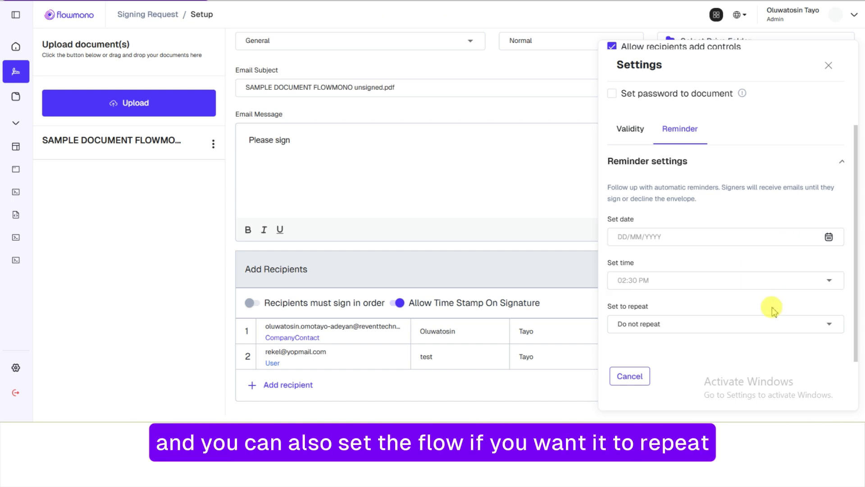
click(830, 331)
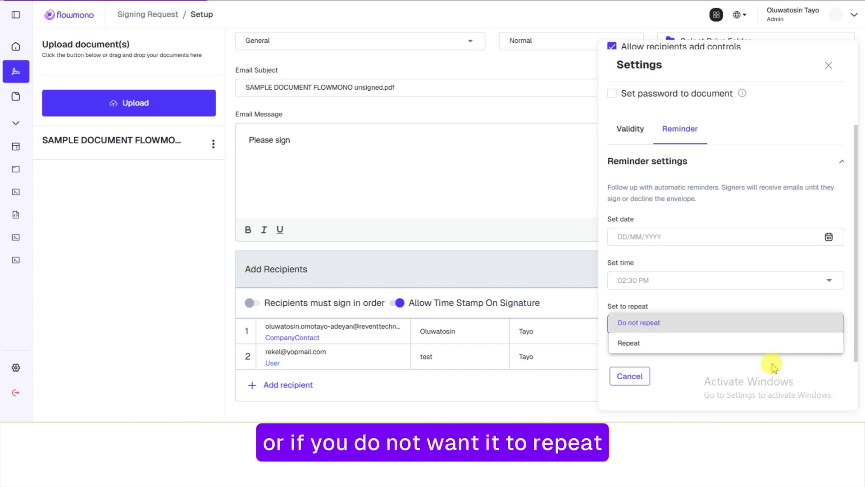
click(629, 377)
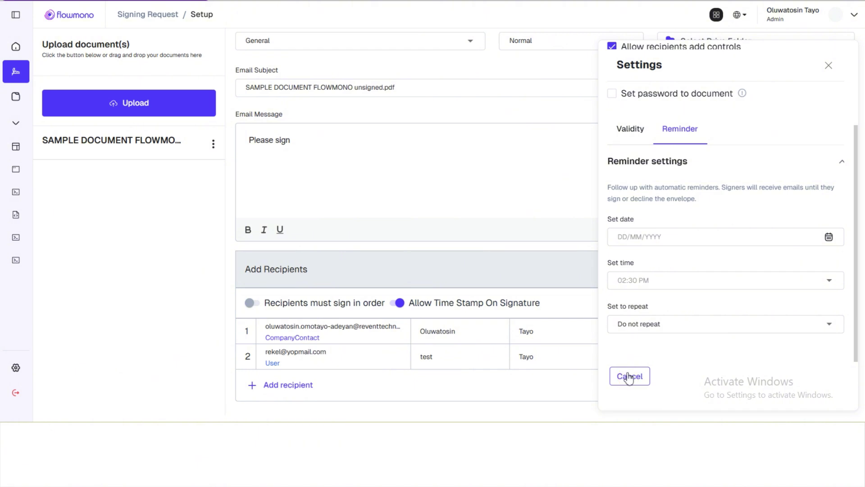
click(829, 66)
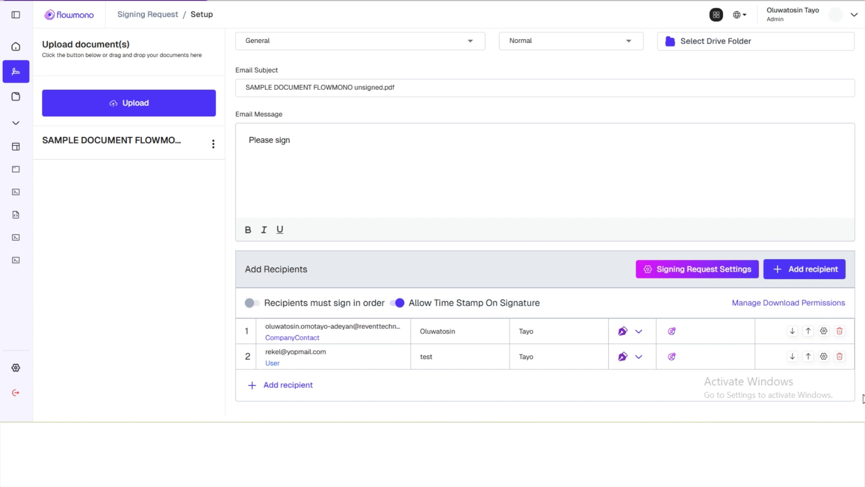
Continue to the document editor and keep Simple Signature as the signature type
scroll(863, 399, down, 1)
click(823, 403)
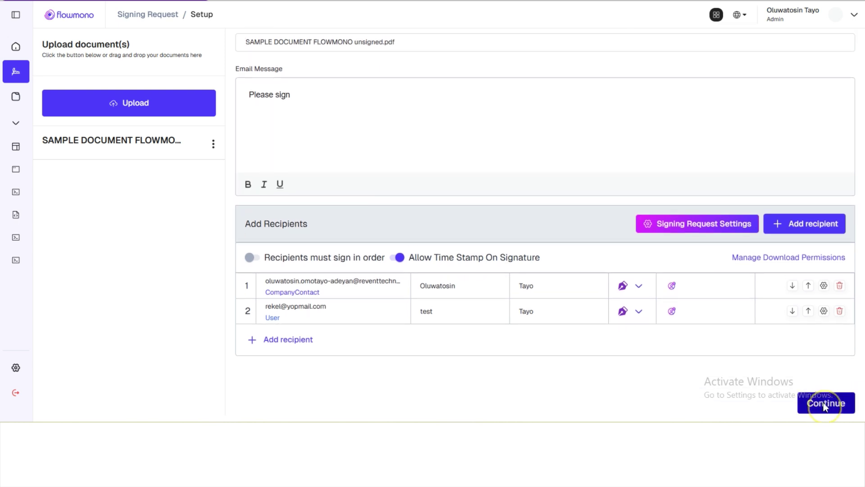
click(824, 403)
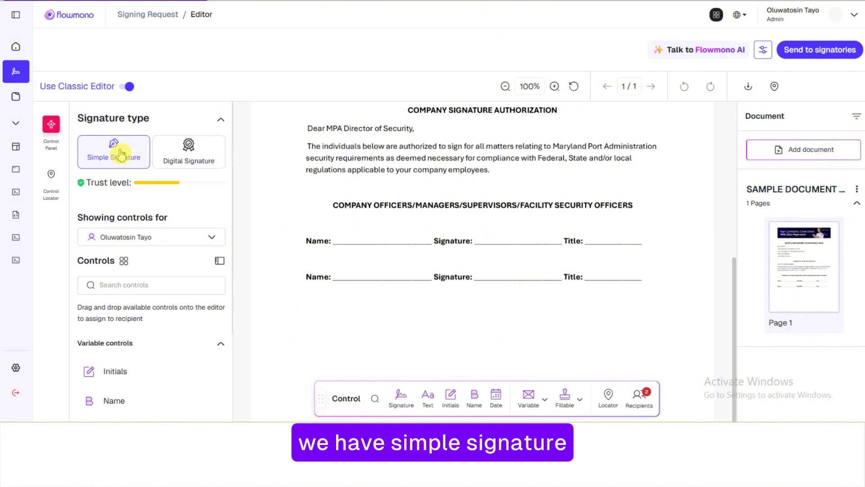
click(179, 159)
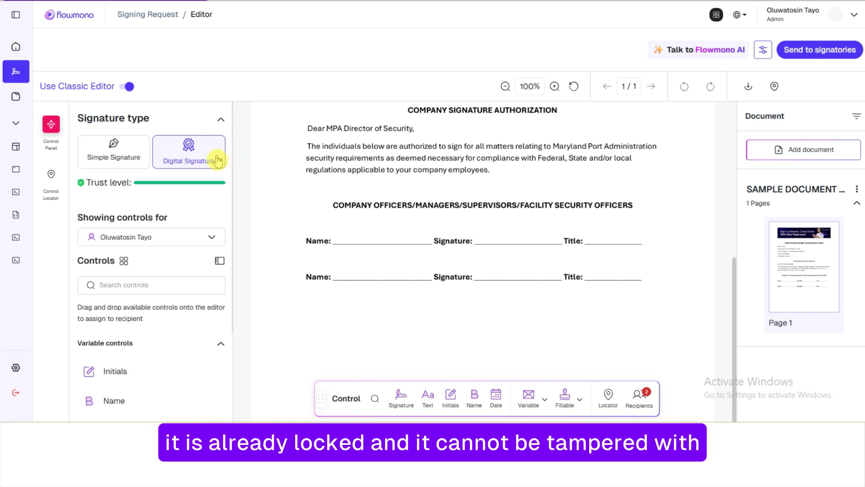
click(121, 156)
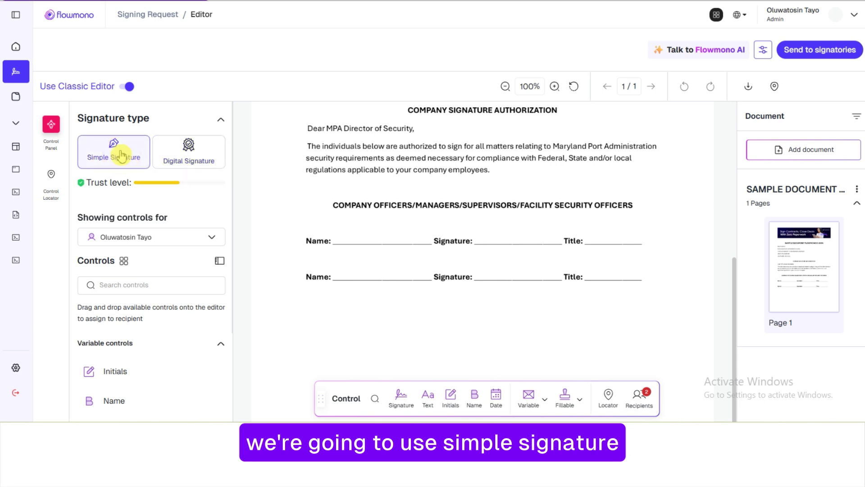
click(193, 238)
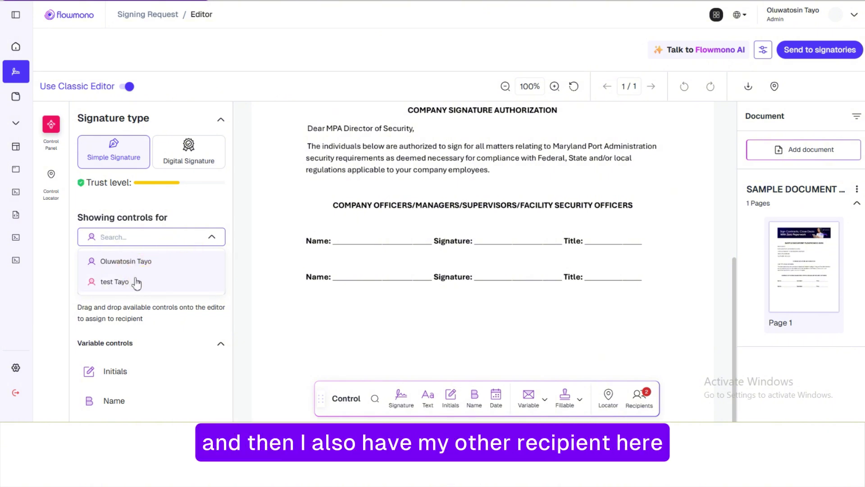
Place a signature field and a name field for the first recipient on the first officer line
click(194, 265)
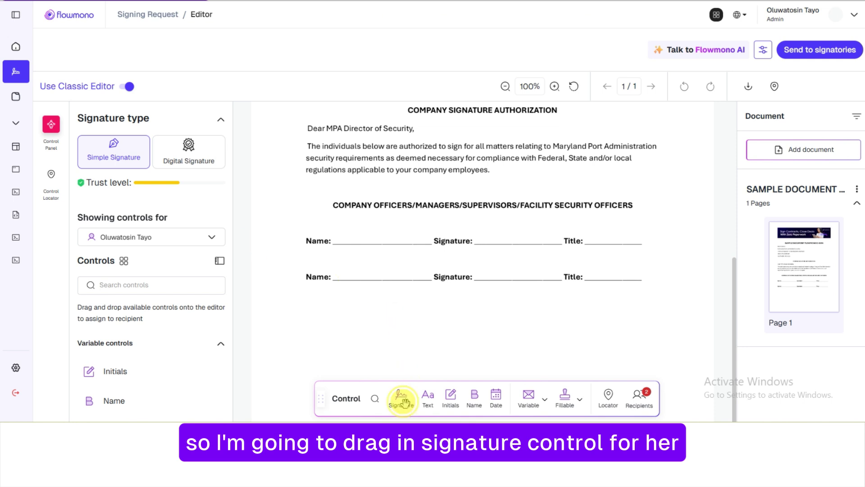
mouse_move(402, 401)
mouse_down()
mouse_move(446, 344)
mouse_move(502, 233)
mouse_move(508, 241)
mouse_move(480, 222)
mouse_up()
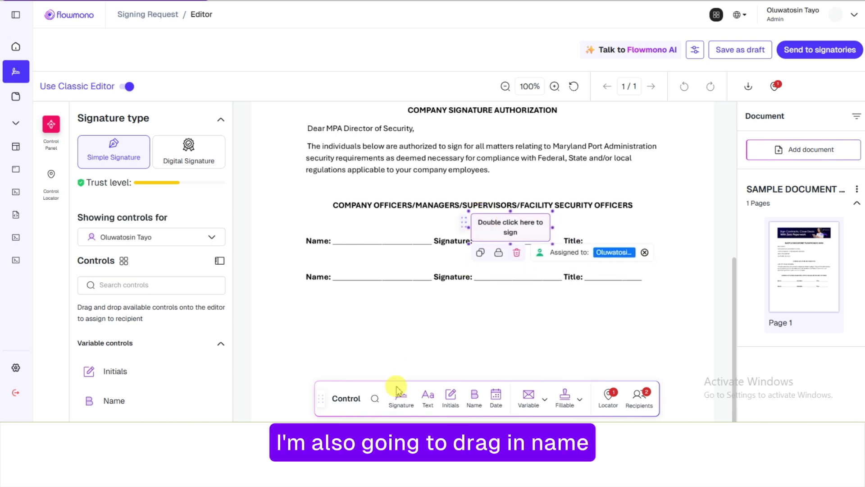
click(473, 403)
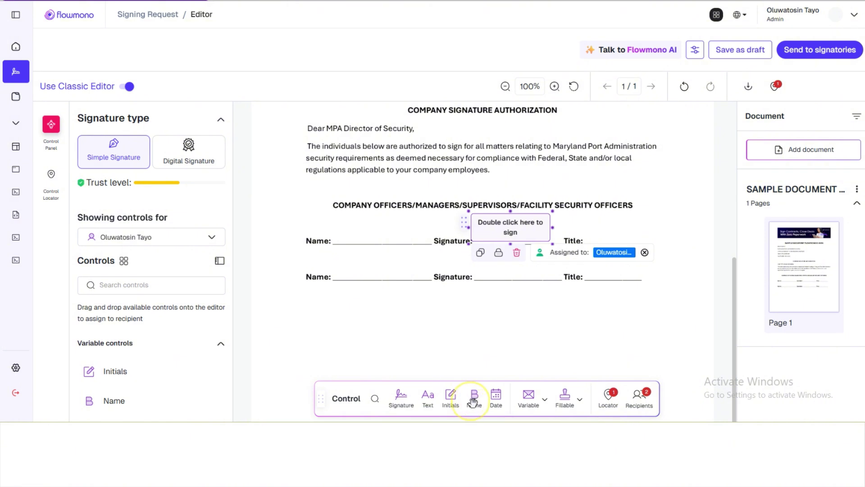
mouse_move(472, 401)
mouse_down()
mouse_move(401, 349)
mouse_move(343, 263)
mouse_move(351, 226)
mouse_up()
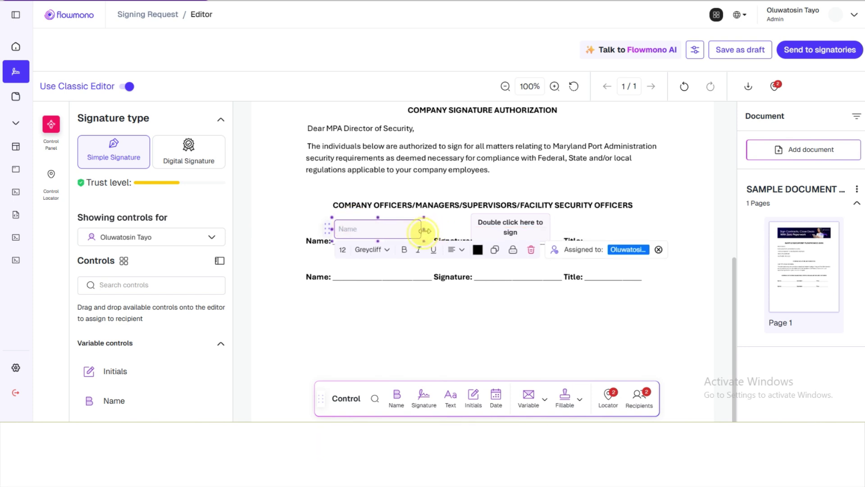
Place a name field and a signature field for the second recipient on the second officer line
click(439, 316)
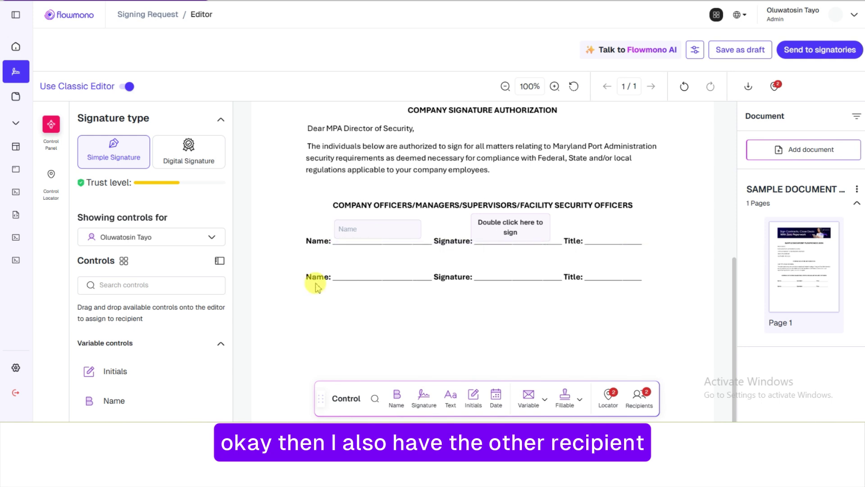
click(214, 240)
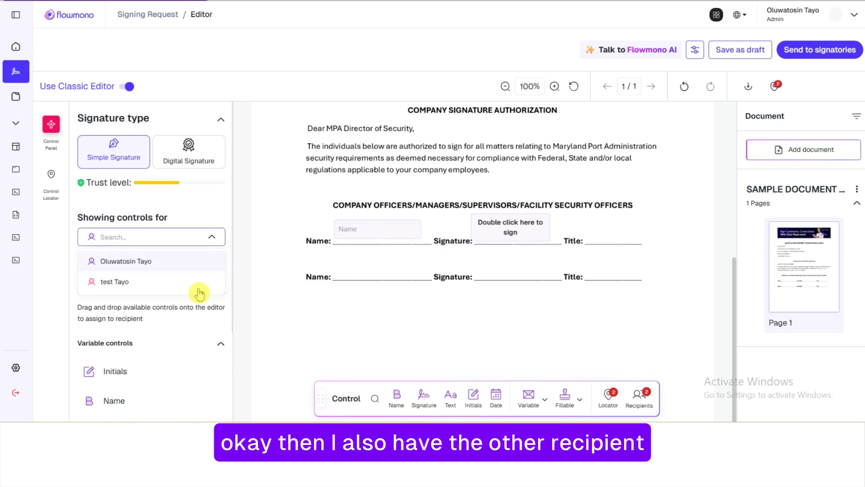
click(194, 289)
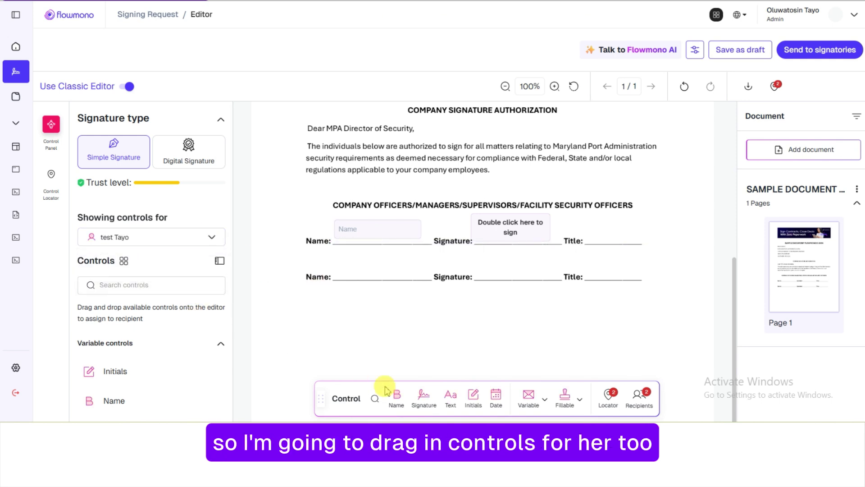
drag(397, 397, 360, 268)
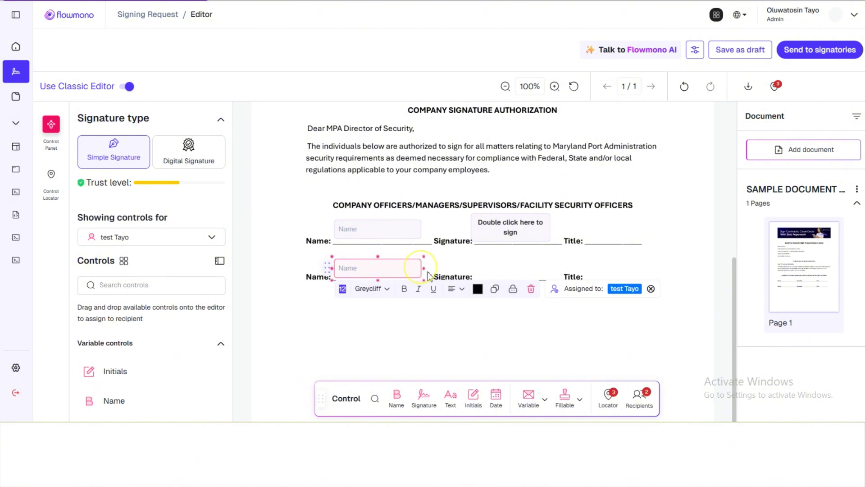
click(427, 328)
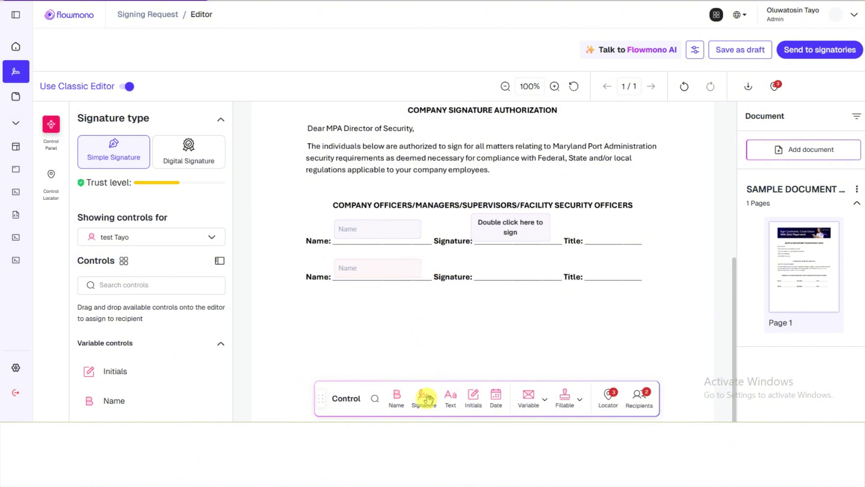
mouse_move(427, 398)
mouse_down()
mouse_move(498, 290)
mouse_move(490, 261)
mouse_up()
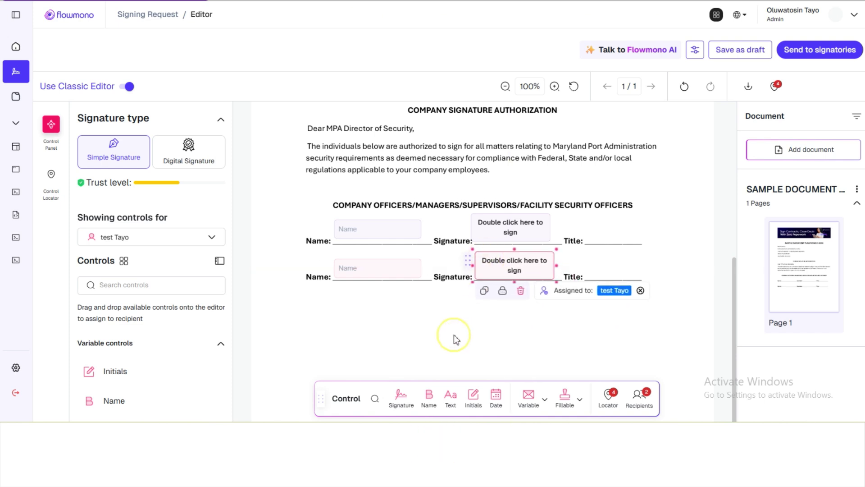
click(455, 338)
drag(322, 406, 336, 392)
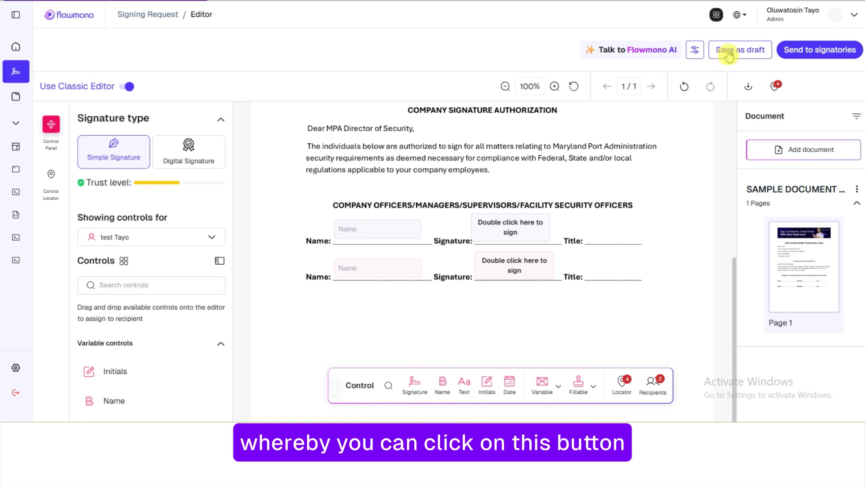
Check the four placed fields in the Control Locator and send the request to the signatories
click(731, 57)
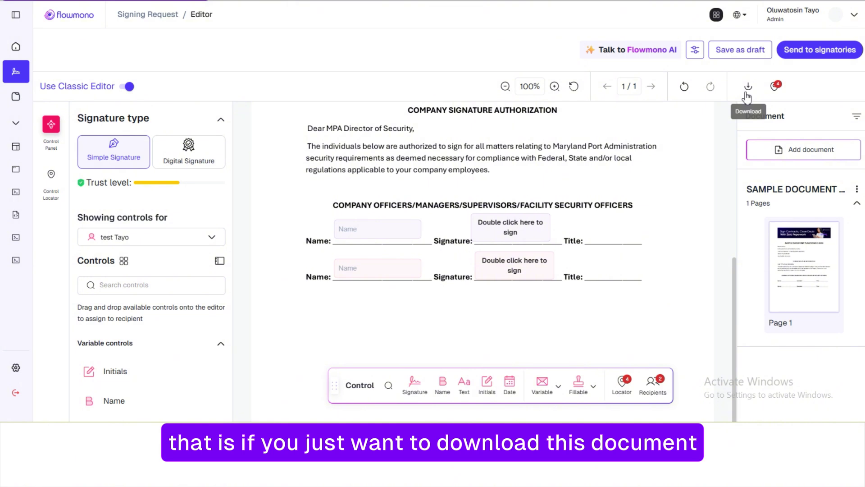
click(775, 88)
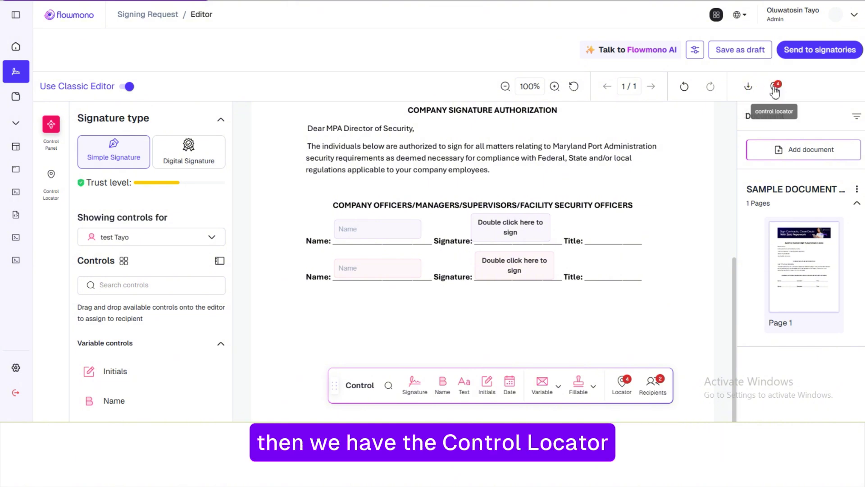
click(775, 89)
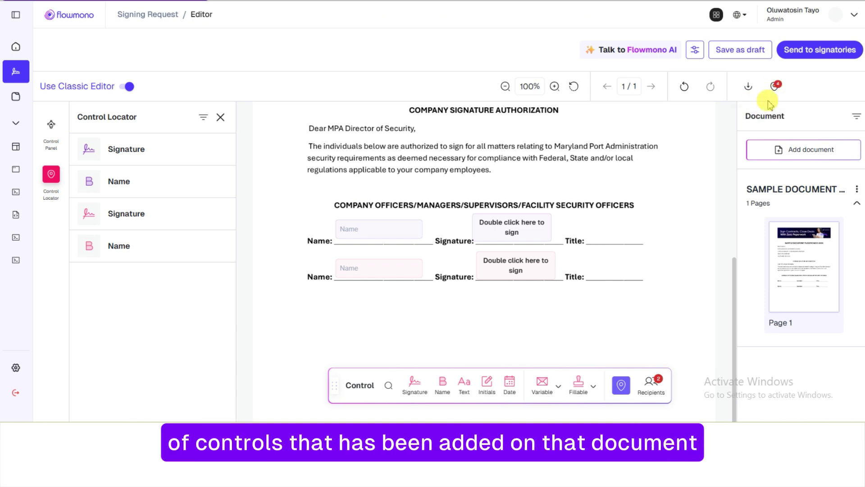
click(811, 50)
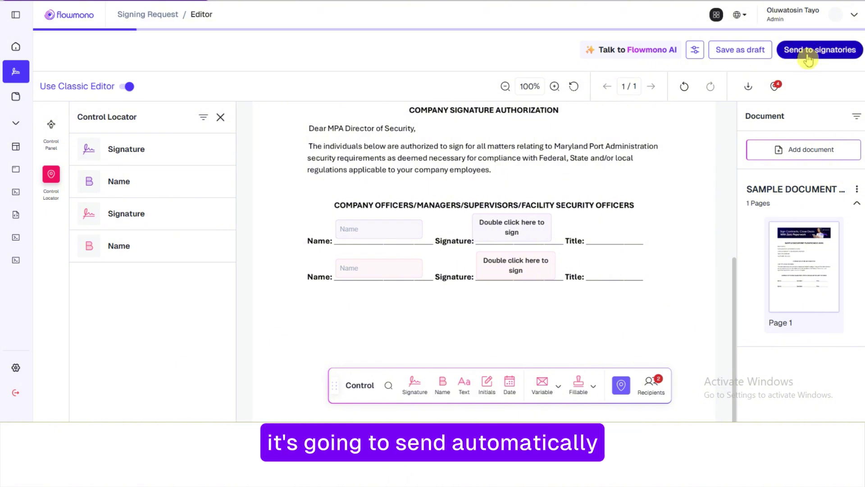